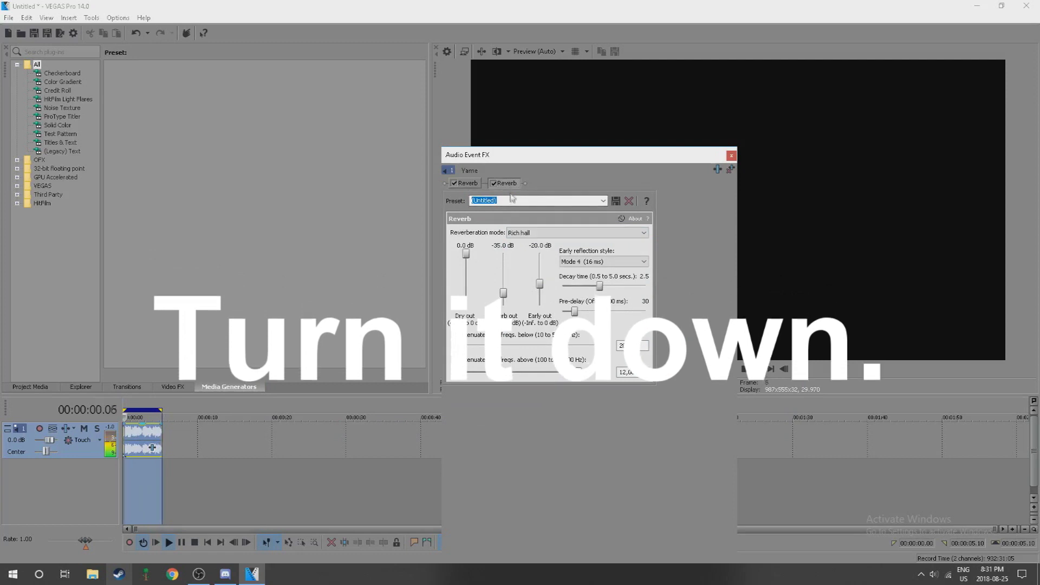
Step: Apply the Metal tank preset to the second Reverb effect of the audio event
{"action": "left_click", "coordinate": [588, 201]}
{"action": "left_click", "coordinate": [603, 201]}
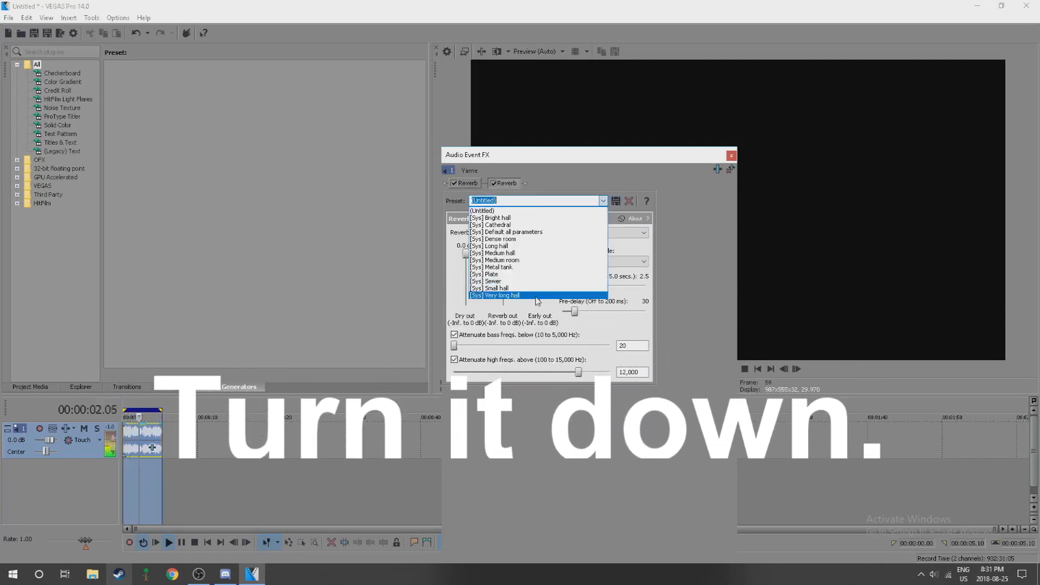
{"action": "left_click", "coordinate": [517, 201]}
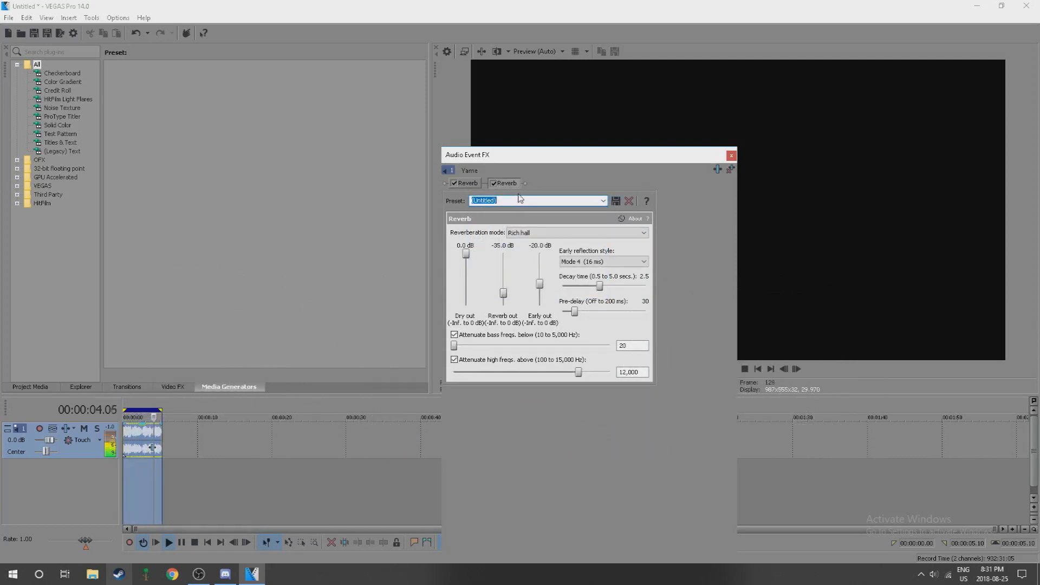
{"action": "left_click", "coordinate": [604, 201]}
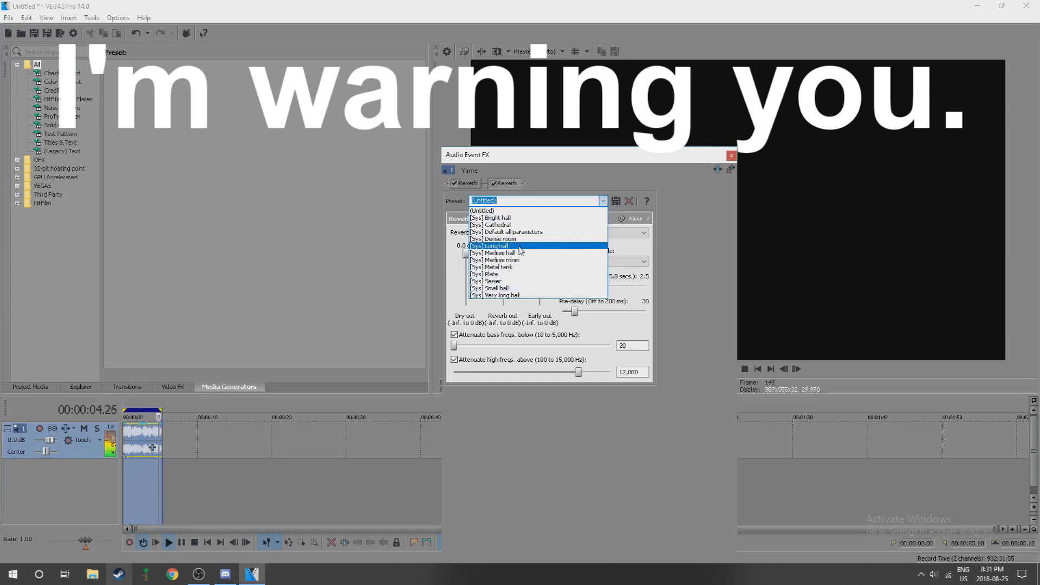
{"action": "left_click", "coordinate": [515, 267]}
{"action": "left_click", "coordinate": [544, 201]}
Step: Set the high-frequency attenuation to 15,000 Hz in both Reverb effects
{"action": "left_click", "coordinate": [470, 183]}
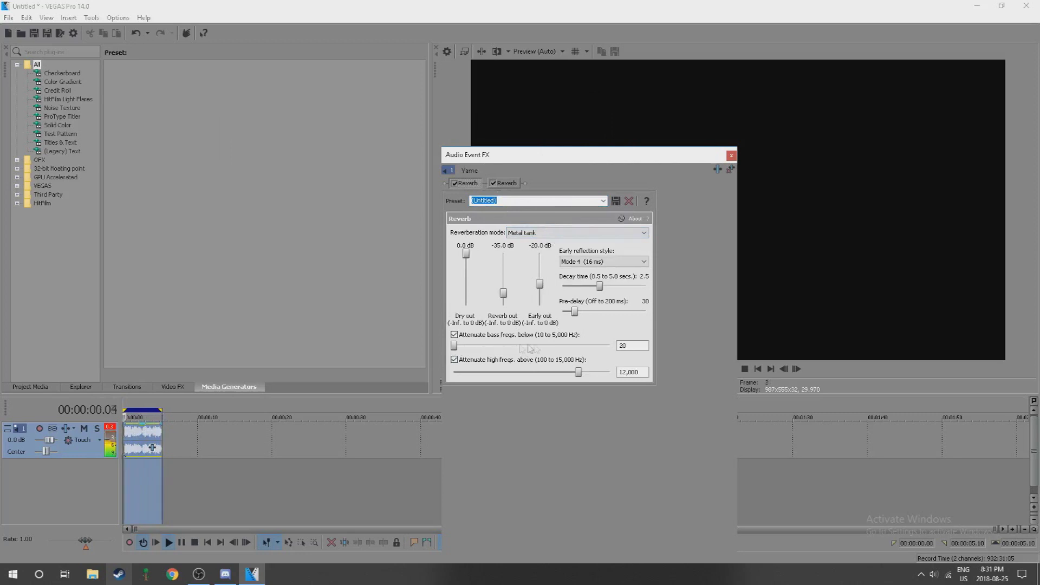
{"action": "left_click_drag", "start_coordinate": [582, 372], "coordinate": [662, 358]}
{"action": "left_click", "coordinate": [512, 184]}
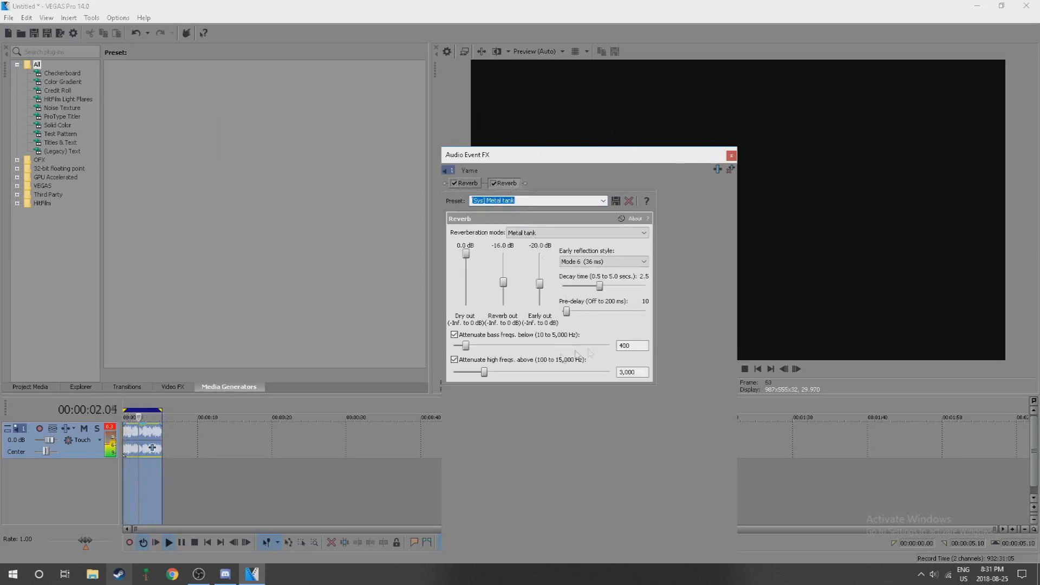
{"action": "left_click_drag", "start_coordinate": [485, 372], "coordinate": [610, 373]}
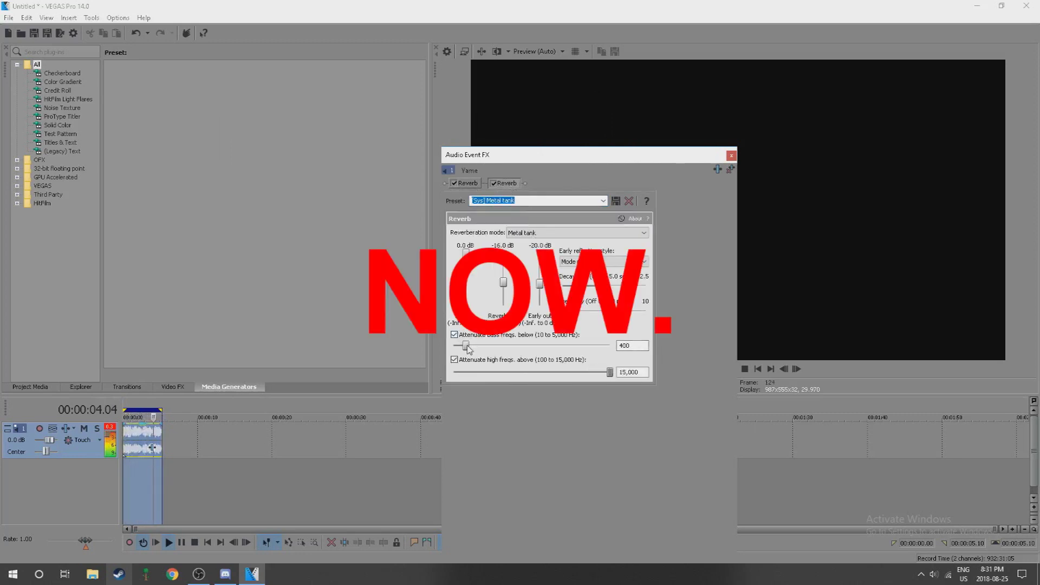
Step: Set Reverb out to 0.0 dB and Early out to -Inf. in both Reverb effects
{"action": "scroll", "coordinate": [505, 284], "scroll_direction": "up", "scroll_amount": 5}
{"action": "left_click_drag", "start_coordinate": [504, 253], "coordinate": [517, 330]}
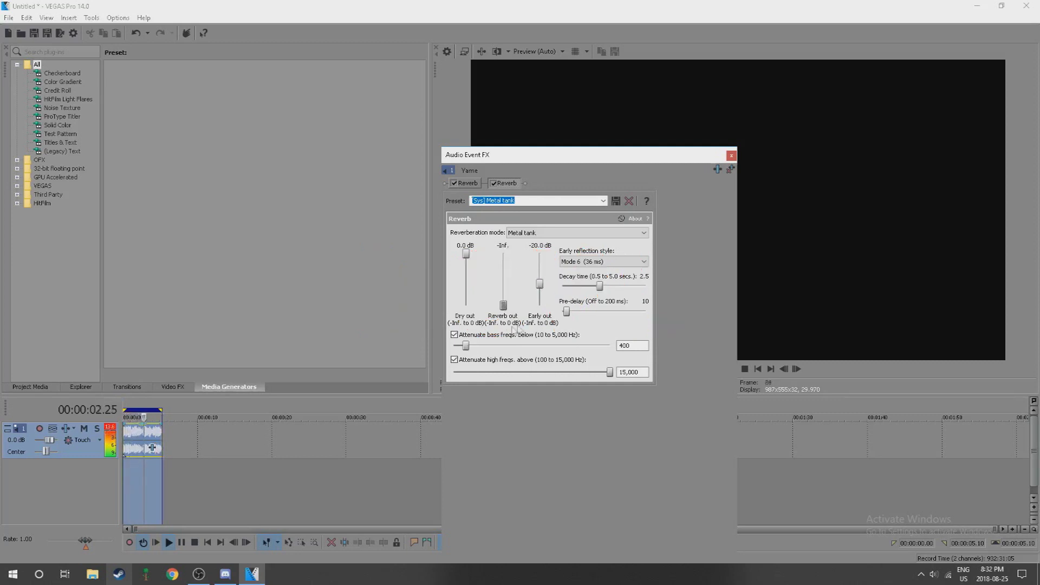
{"action": "left_click_drag", "start_coordinate": [540, 283], "coordinate": [529, 266]}
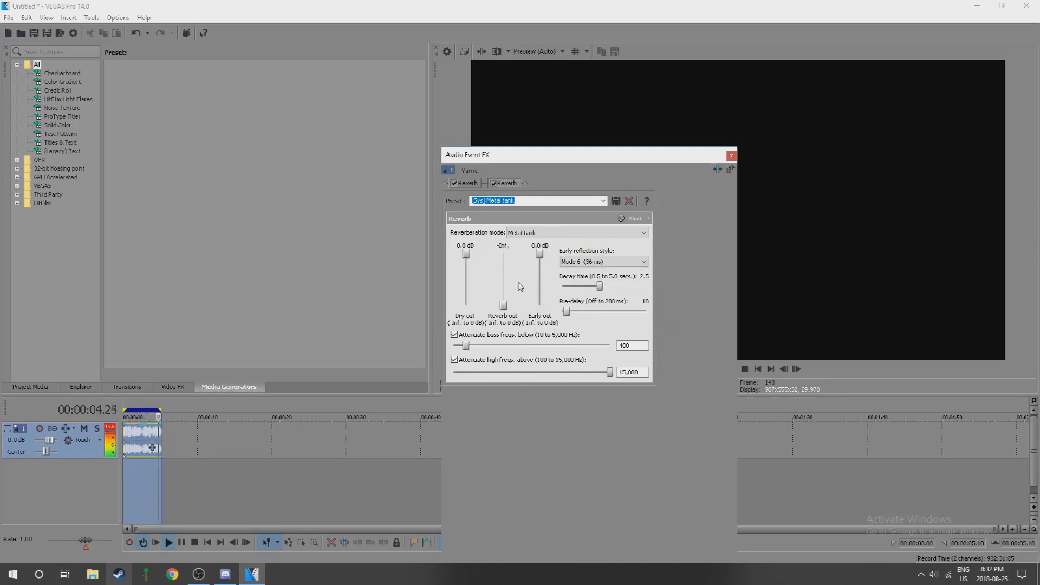
{"action": "left_click_drag", "start_coordinate": [541, 258], "coordinate": [498, 191]}
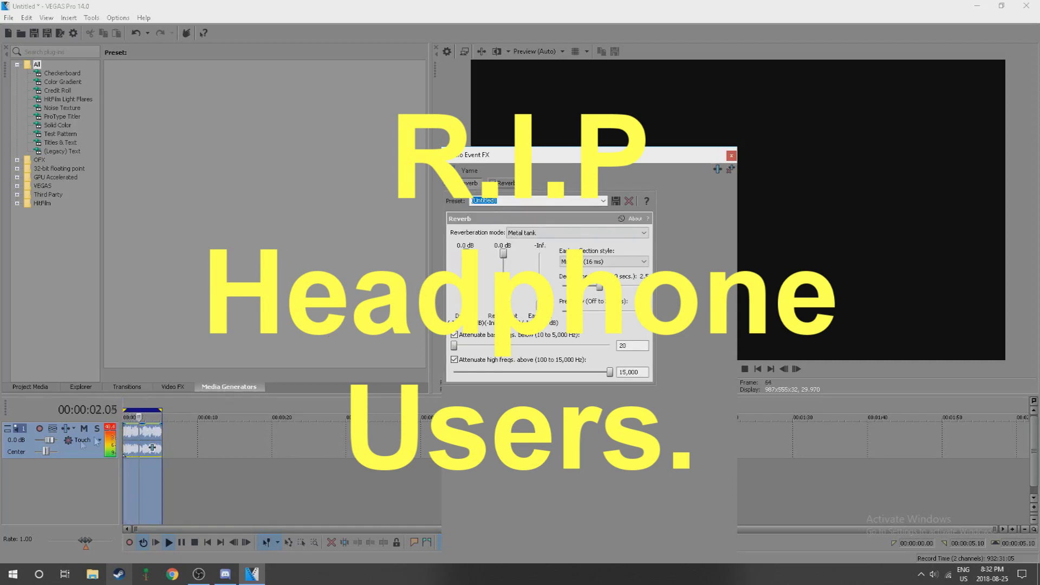
Step: With the track volume lowered to -Inf., set high-frequency attenuation to 100 Hz in both Reverbs and the second one's bass attenuation to 10 Hz
{"action": "left_click_drag", "start_coordinate": [49, 440], "coordinate": [35, 441]}
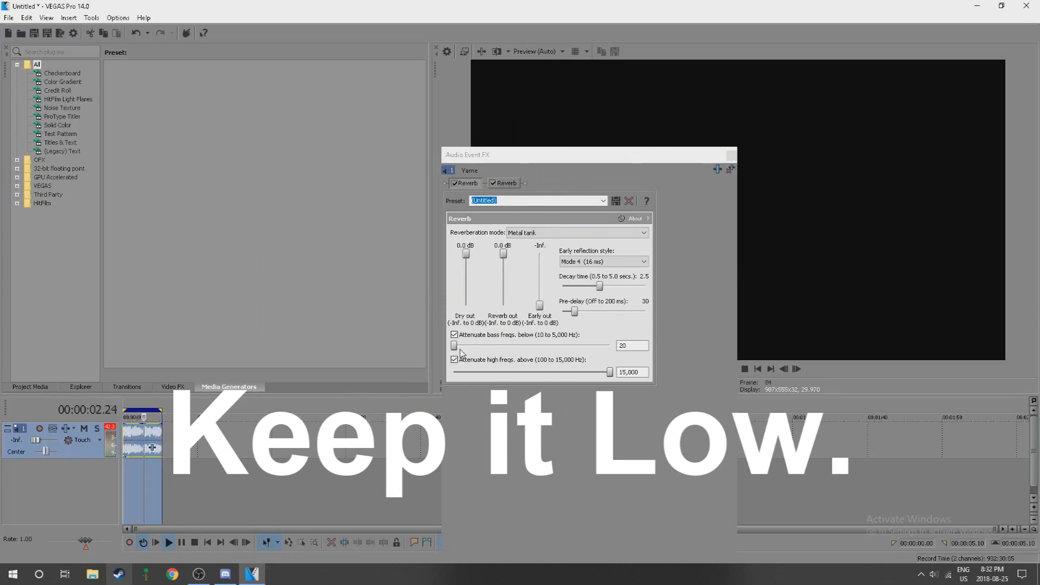
{"action": "left_click_drag", "start_coordinate": [610, 372], "coordinate": [454, 372]}
{"action": "left_click", "coordinate": [504, 183]}
{"action": "left_click_drag", "start_coordinate": [610, 372], "coordinate": [454, 346]}
Step: Raise the audio track's volume to 12.0 dB
{"action": "left_click_drag", "start_coordinate": [38, 440], "coordinate": [48, 438]}
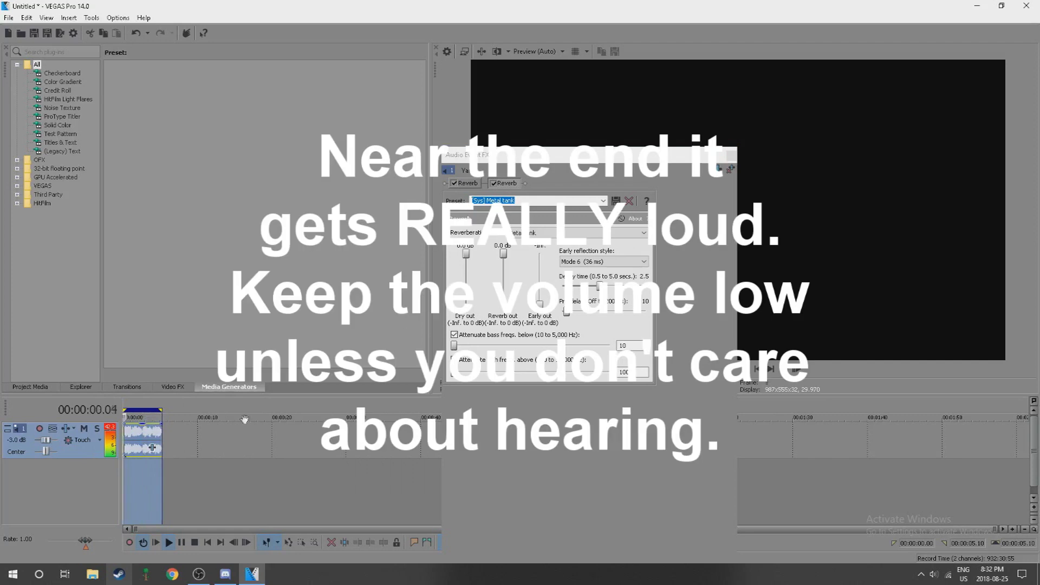
{"action": "left_click_drag", "start_coordinate": [49, 441], "coordinate": [71, 444]}
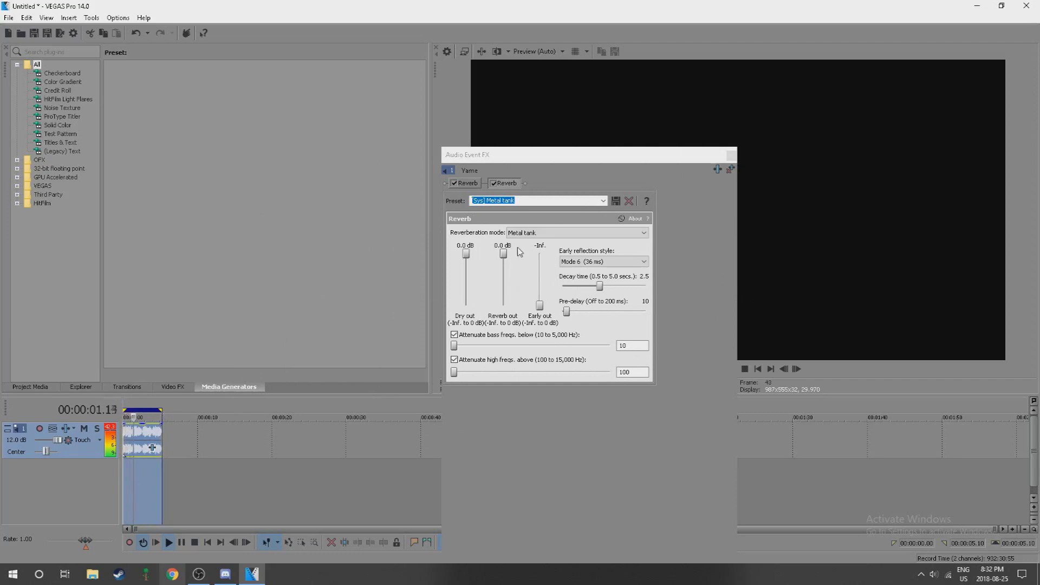
Step: Try a bass attenuation of 5,000 Hz in both Reverbs, and return the first one to 10 Hz
{"action": "left_click_drag", "start_coordinate": [454, 345], "coordinate": [611, 338]}
{"action": "left_click", "coordinate": [471, 183]}
{"action": "left_click_drag", "start_coordinate": [461, 349], "coordinate": [625, 349]}
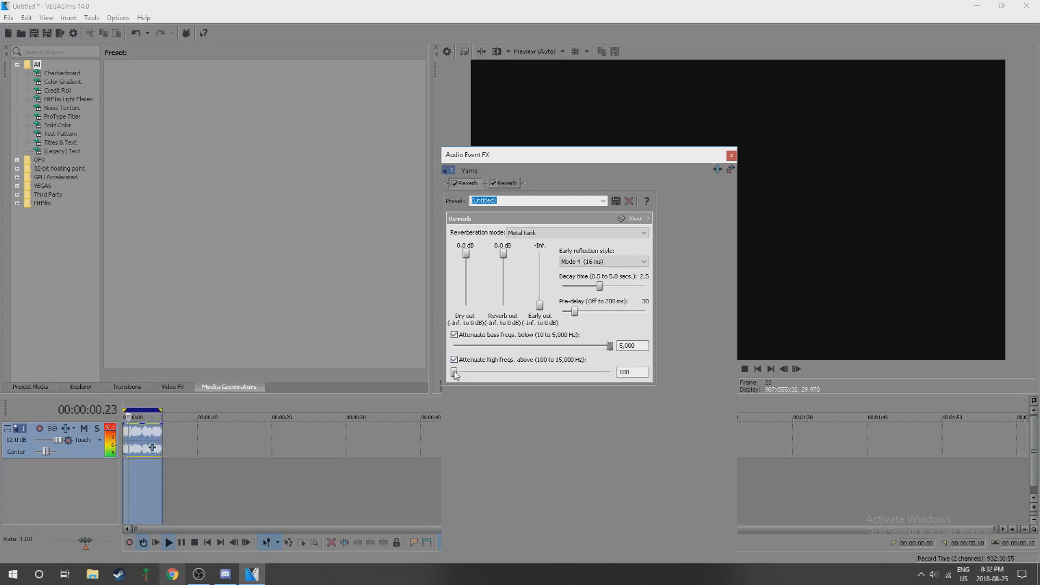
{"action": "left_click_drag", "start_coordinate": [610, 348], "coordinate": [455, 348]}
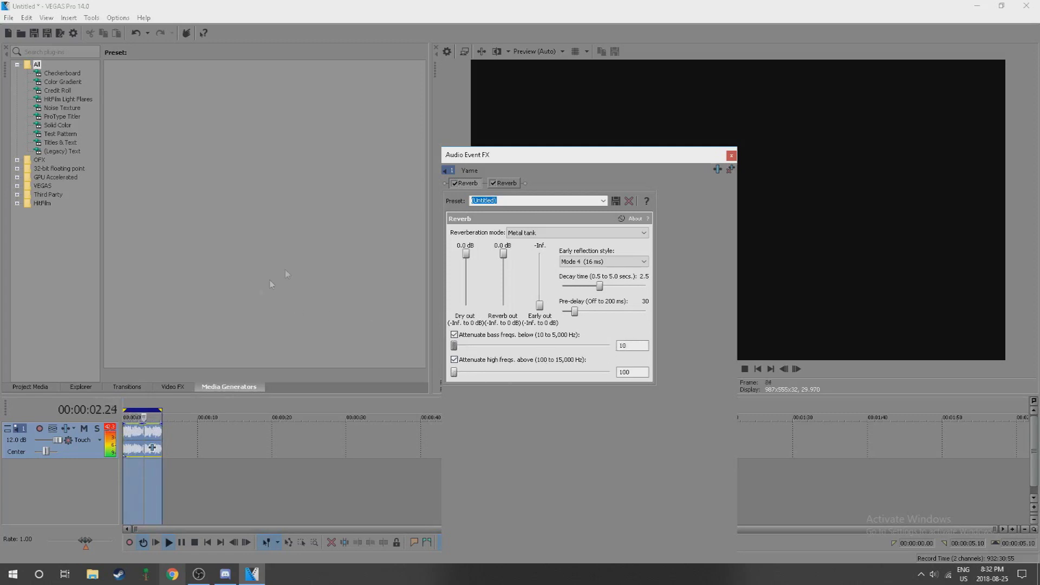
Step: Bypass the second Reverb and set high-frequency attenuation to 15,000 Hz in both, with the first one's bass attenuation at 5,000 Hz
{"action": "left_click", "coordinate": [493, 183]}
{"action": "left_click_drag", "start_coordinate": [453, 374], "coordinate": [611, 374]}
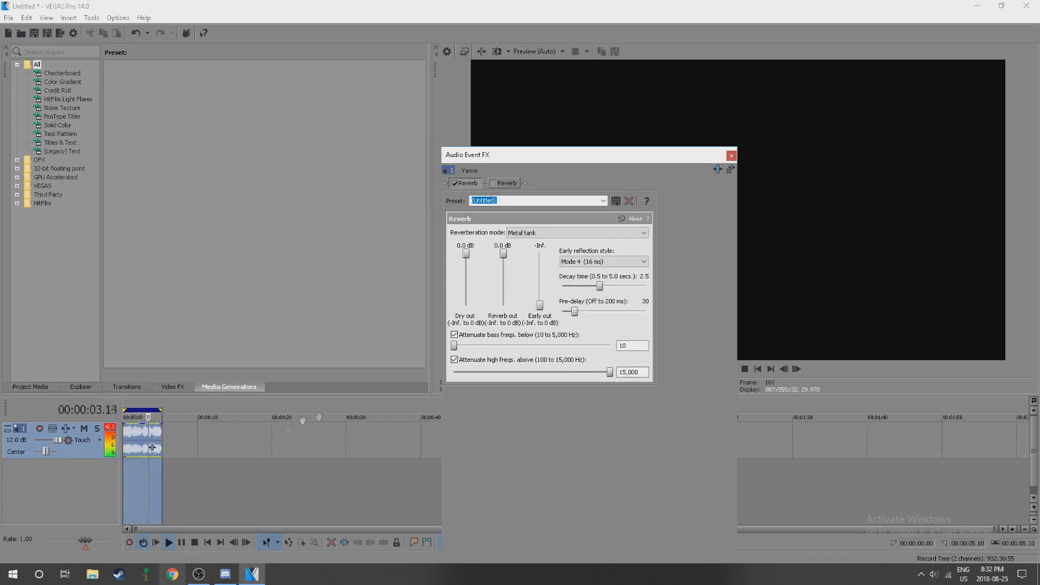
{"action": "left_click_drag", "start_coordinate": [454, 346], "coordinate": [611, 346]}
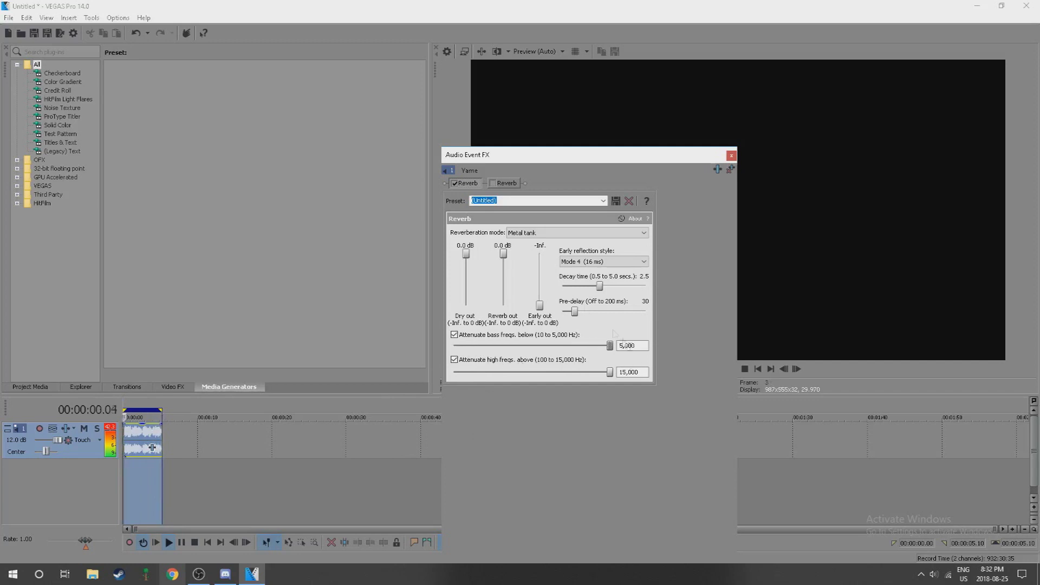
{"action": "left_click", "coordinate": [504, 184]}
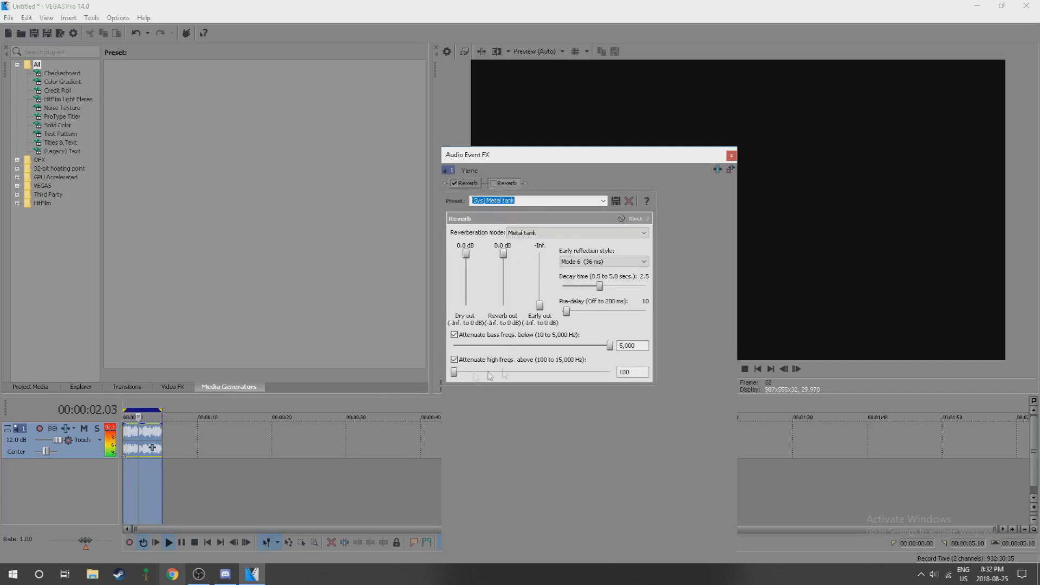
{"action": "left_click_drag", "start_coordinate": [456, 374], "coordinate": [610, 373]}
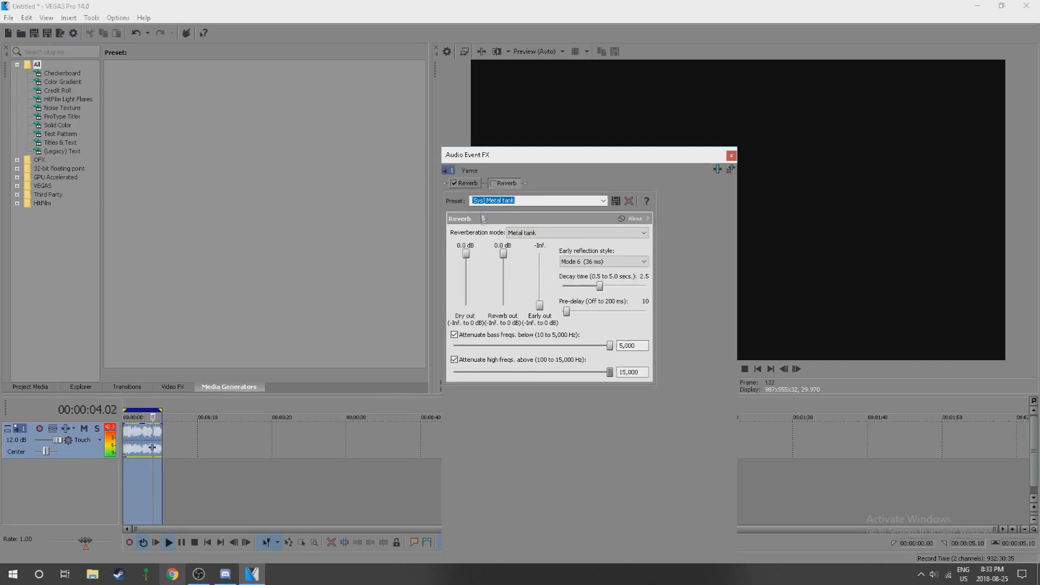
Step: Set the bass attenuation to 10 Hz in both the first and second Reverb
{"action": "left_click", "coordinate": [469, 184]}
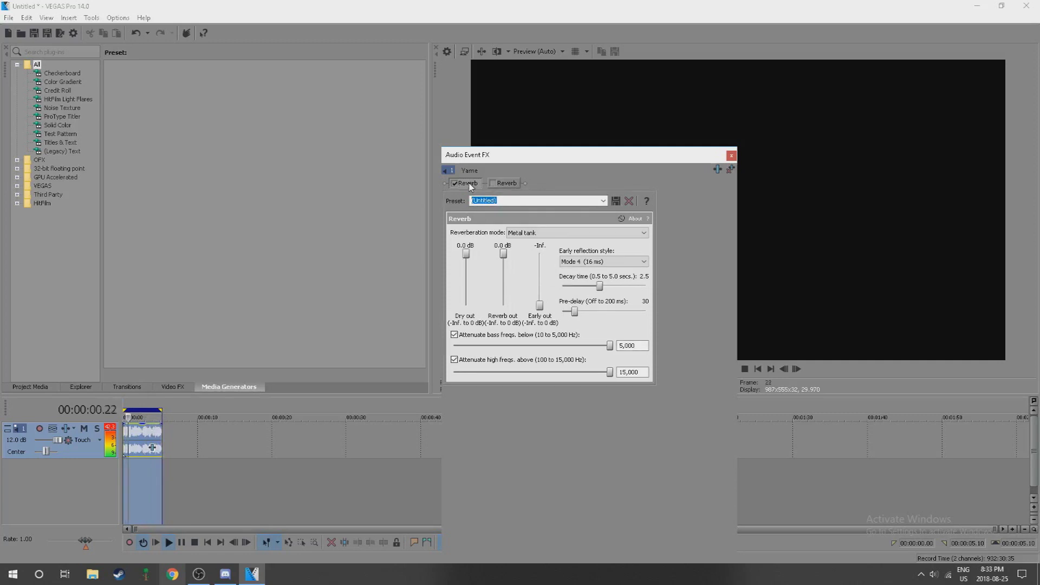
{"action": "left_click_drag", "start_coordinate": [610, 345], "coordinate": [419, 325]}
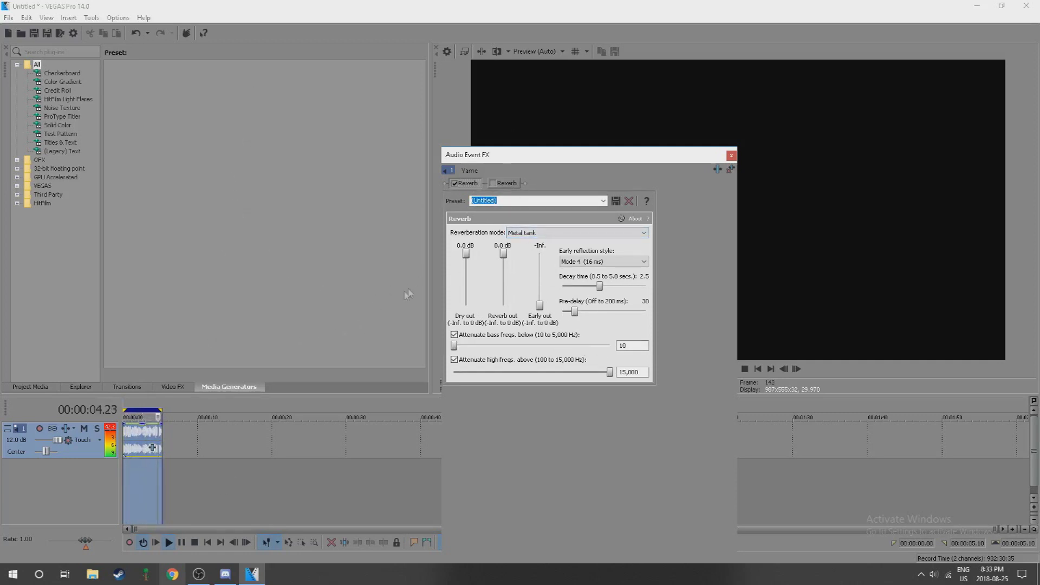
{"action": "left_click", "coordinate": [499, 183]}
{"action": "left_click_drag", "start_coordinate": [610, 350], "coordinate": [281, 295]}
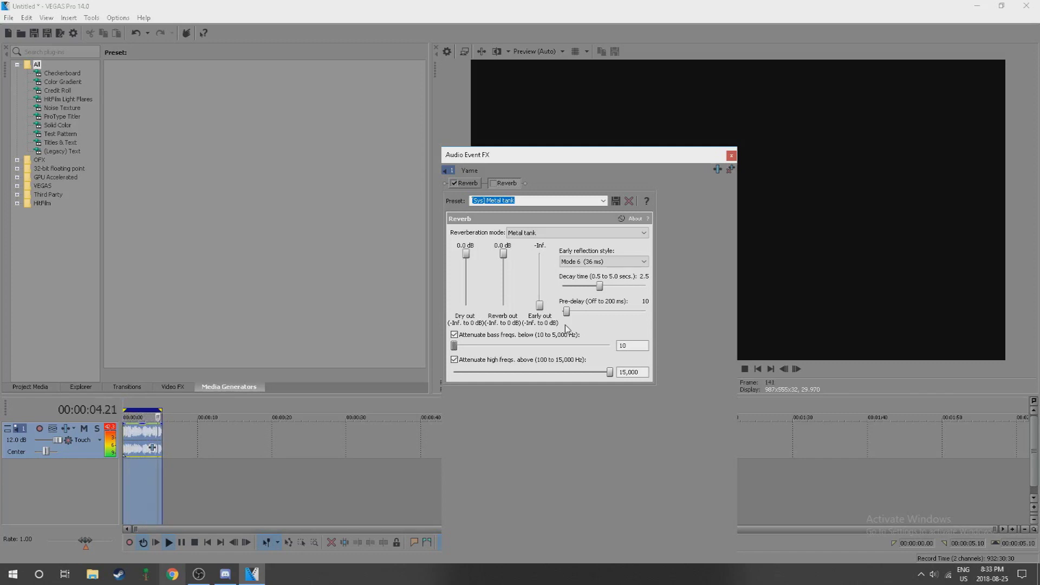
Step: Set the decay time to 0.5 seconds and the pre-delay to Off in both Reverbs
{"action": "left_click_drag", "start_coordinate": [564, 317], "coordinate": [546, 306]}
{"action": "left_click", "coordinate": [470, 182]}
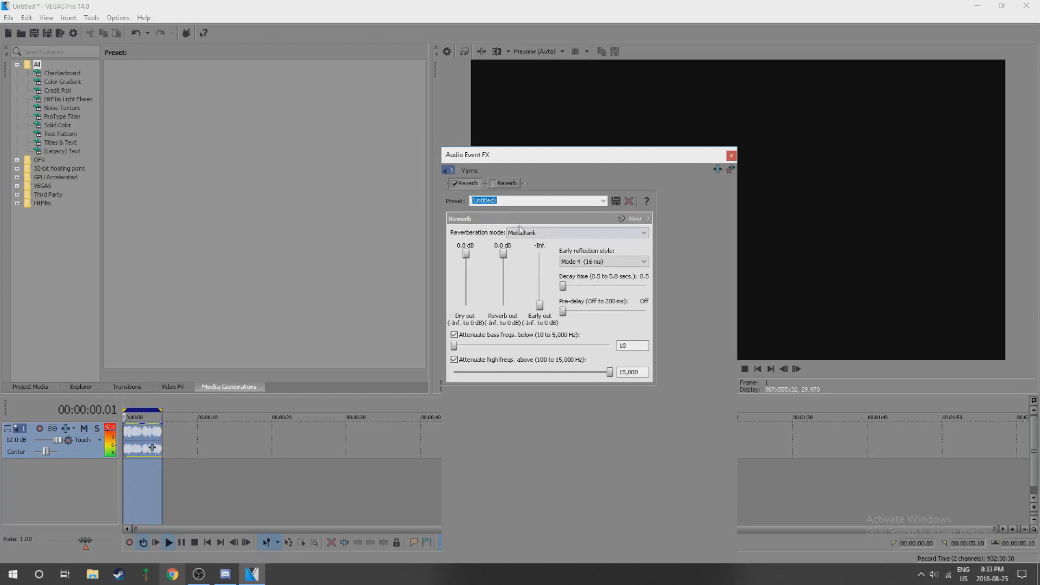
Step: Try a 5.0-second decay time and 200 ms pre-delay in both Reverbs, and switch the second one's pre-delay back to Off
{"action": "left_click_drag", "start_coordinate": [563, 286], "coordinate": [735, 287]}
{"action": "left_click_drag", "start_coordinate": [565, 311], "coordinate": [648, 314]}
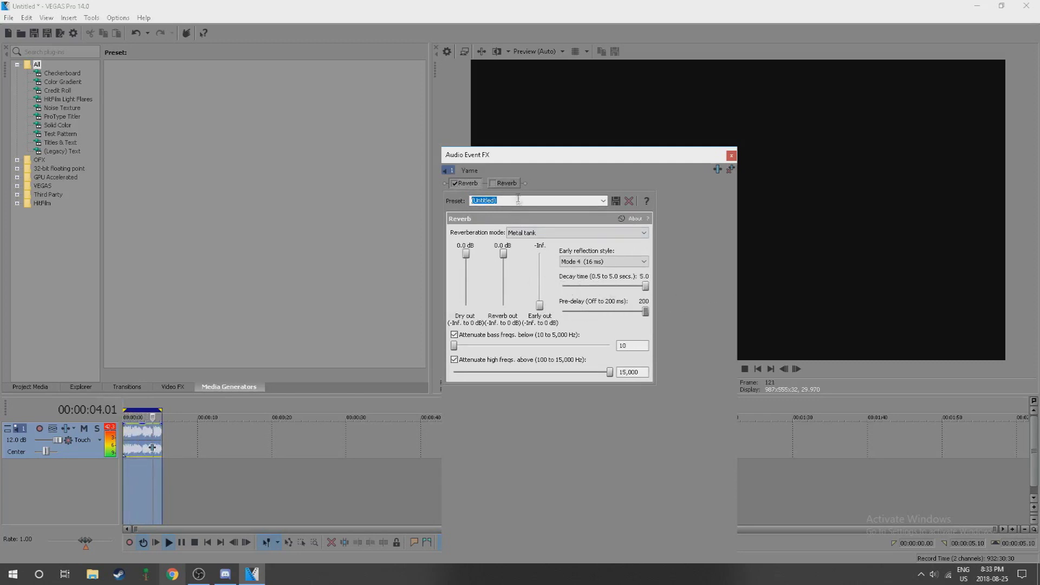
{"action": "left_click", "coordinate": [501, 183]}
{"action": "left_click_drag", "start_coordinate": [568, 313], "coordinate": [712, 297]}
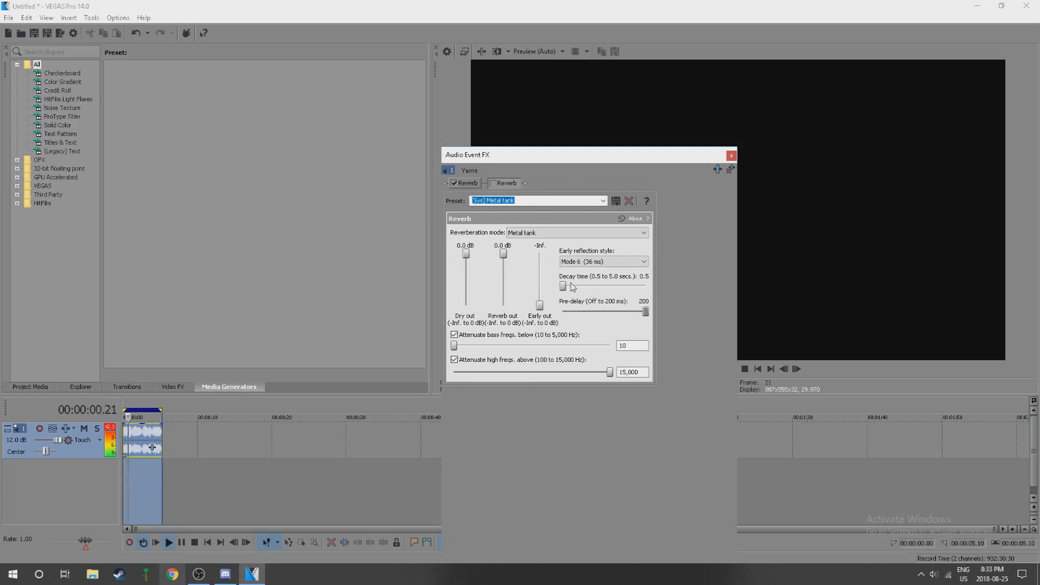
{"action": "left_click_drag", "start_coordinate": [563, 286], "coordinate": [508, 275]}
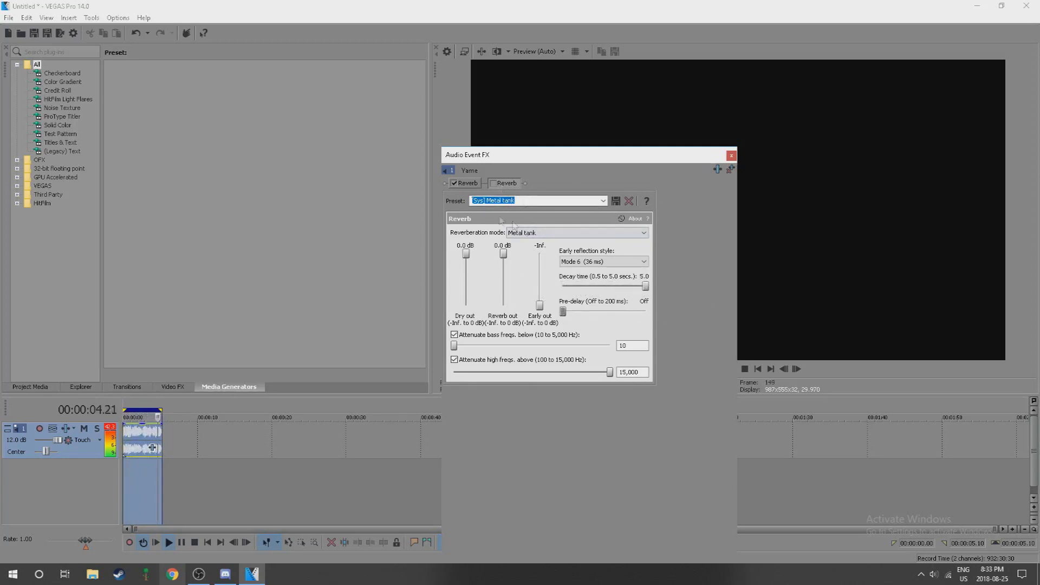
Step: Set the first Reverb's pre-delay to Off, re-enable the second Reverb, and set both decay times to 2.0 seconds
{"action": "left_click", "coordinate": [470, 184]}
{"action": "left_click_drag", "start_coordinate": [645, 313], "coordinate": [525, 298]}
{"action": "left_click_drag", "start_coordinate": [645, 286], "coordinate": [591, 287]}
{"action": "left_click", "coordinate": [493, 183]}
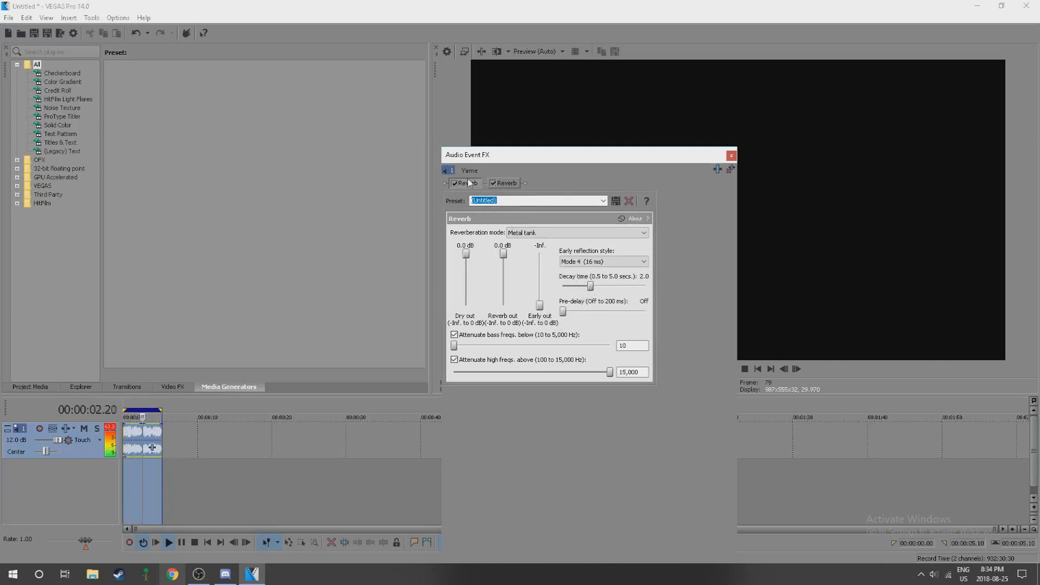
{"action": "left_click", "coordinate": [504, 183]}
{"action": "left_click_drag", "start_coordinate": [649, 289], "coordinate": [591, 292]}
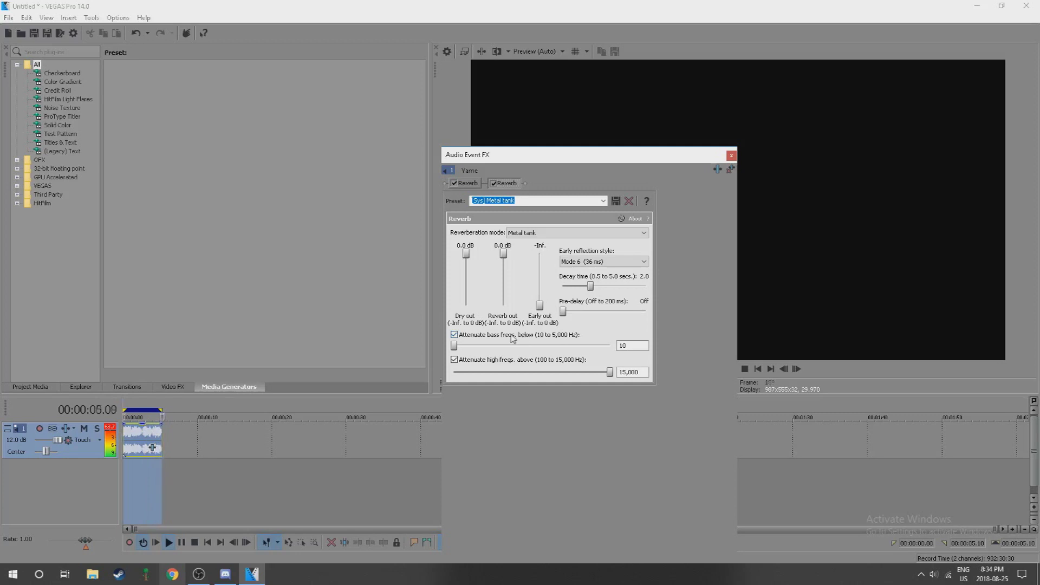
Step: Reduce the decay time to 0.5 seconds in the second and first Reverb
{"action": "left_click_drag", "start_coordinate": [589, 287], "coordinate": [467, 262]}
{"action": "left_click", "coordinate": [471, 184]}
{"action": "left_click_drag", "start_coordinate": [590, 287], "coordinate": [444, 261]}
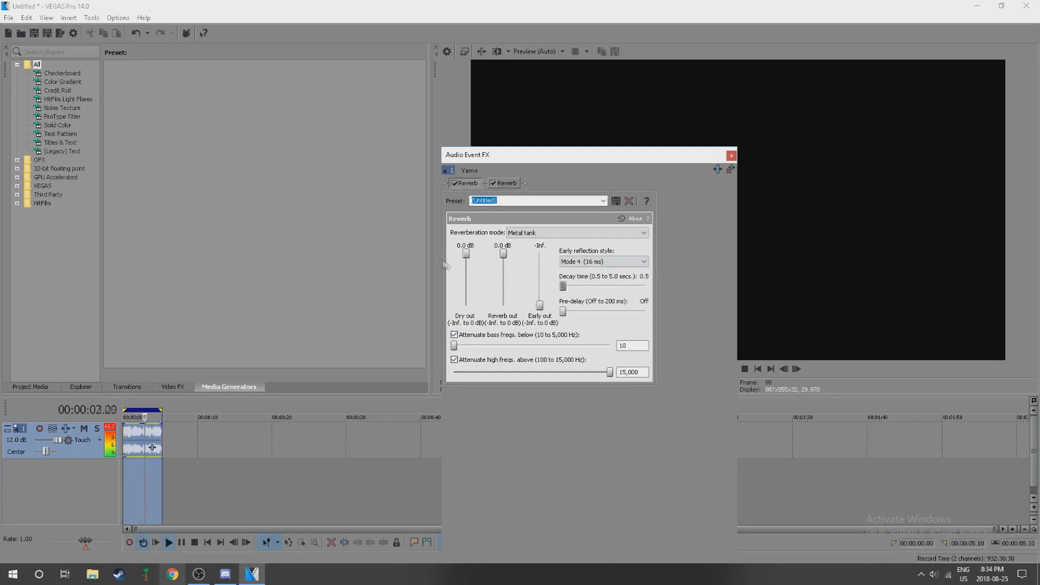
Step: Change the first Reverb's early reflection style to Mode 6 (36 ms)
{"action": "left_click", "coordinate": [613, 262]}
{"action": "left_click", "coordinate": [598, 307]}
{"action": "left_click", "coordinate": [593, 260]}
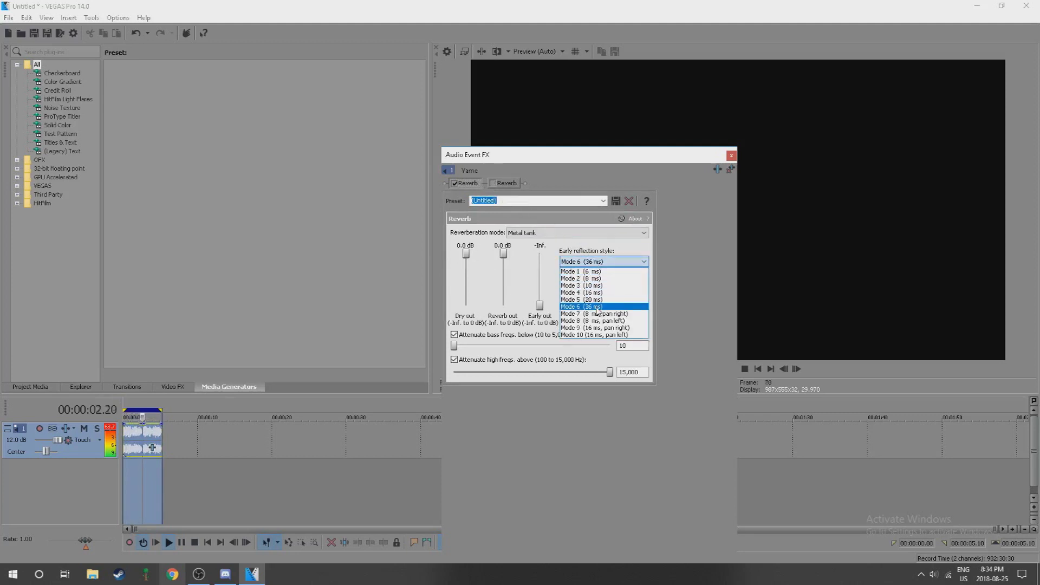
{"action": "left_click", "coordinate": [596, 306]}
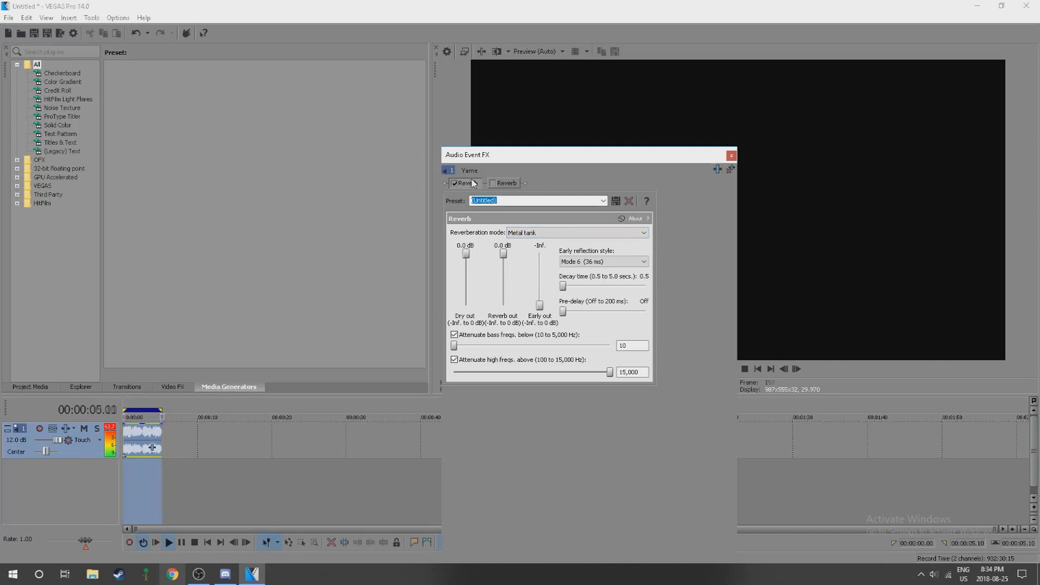
Step: Lower the track volume to -Inf. and toggle the two Reverbs on and off, leaving only the second one bypassed
{"action": "left_click", "coordinate": [493, 183]}
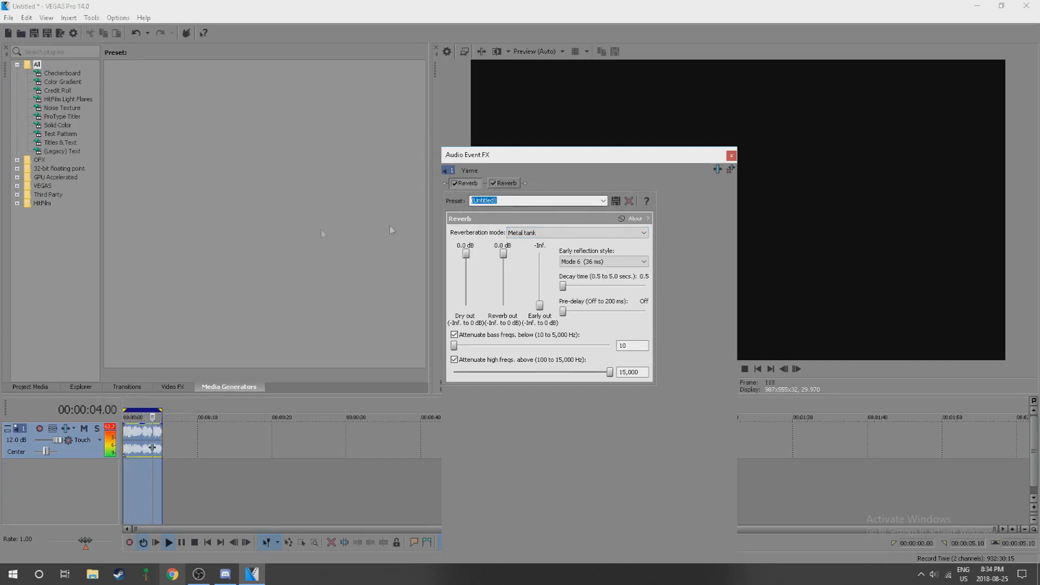
{"action": "left_click_drag", "start_coordinate": [57, 440], "coordinate": [34, 440]}
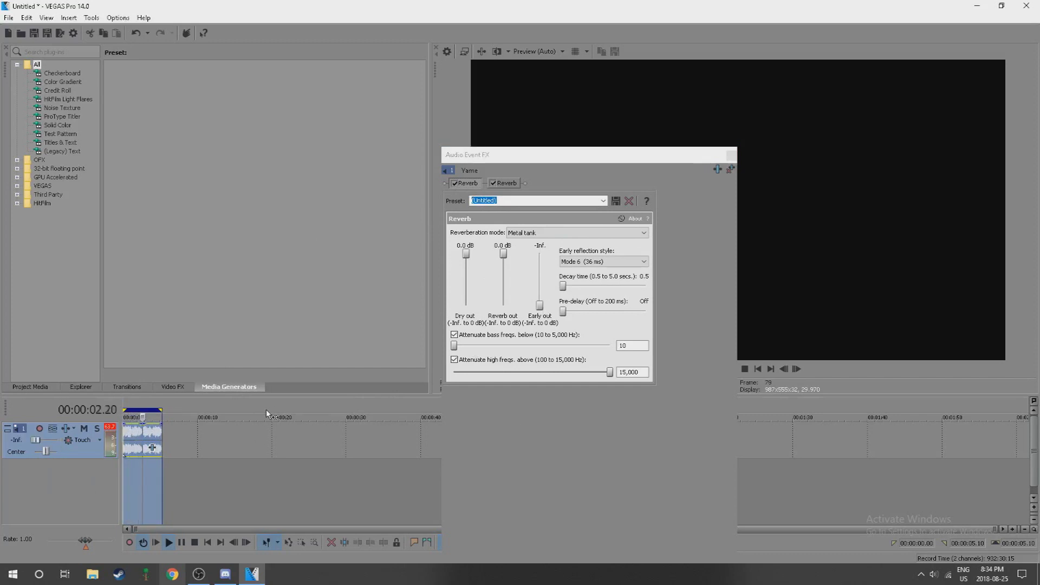
{"action": "left_click", "coordinate": [477, 185]}
{"action": "left_click", "coordinate": [493, 184]}
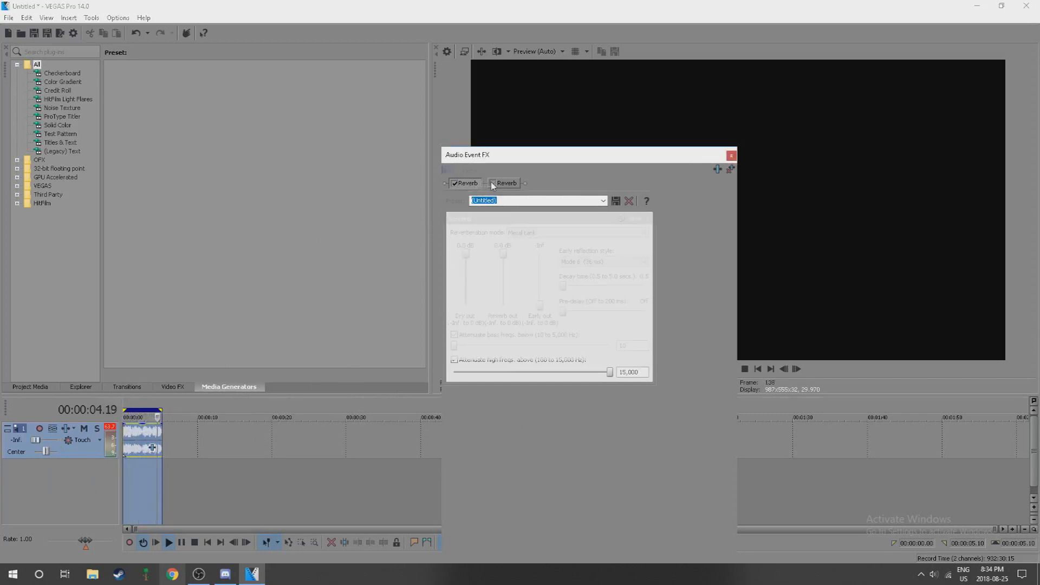
{"action": "left_click", "coordinate": [454, 183]}
{"action": "left_click", "coordinate": [493, 183]}
{"action": "left_click", "coordinate": [455, 183]}
{"action": "left_click", "coordinate": [492, 183]}
Step: Set decay time to 1.0 second and pre-delay to 6 ms in both Reverbs, and return the track volume to 12.0 dB
{"action": "left_click", "coordinate": [509, 185]}
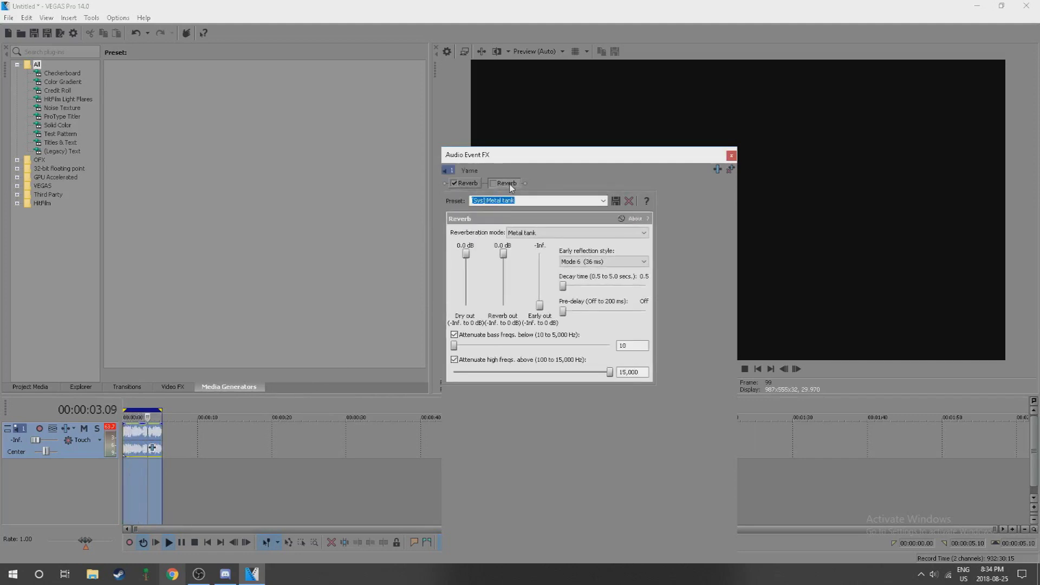
{"action": "left_click_drag", "start_coordinate": [564, 286], "coordinate": [572, 286]}
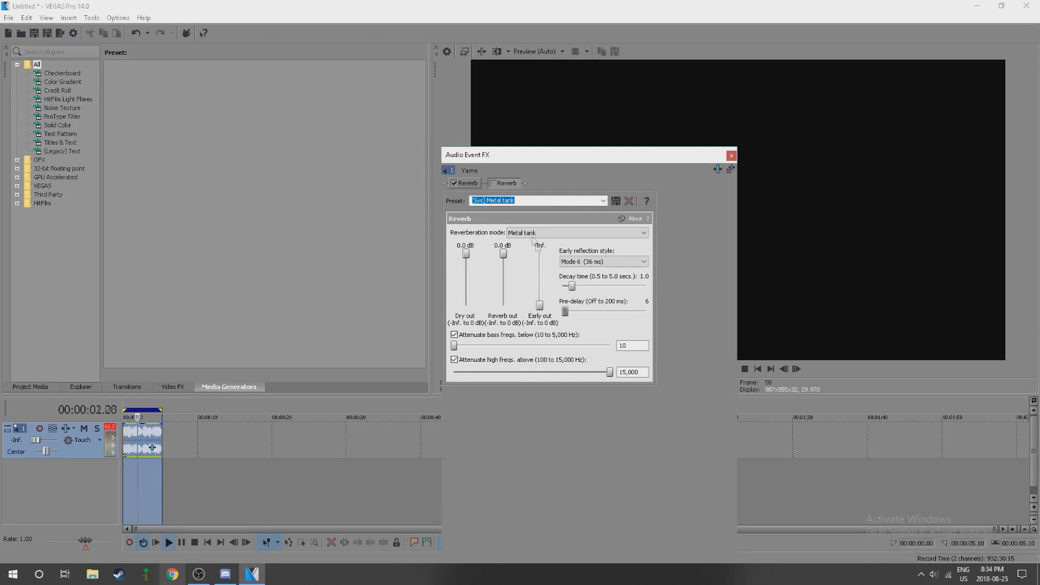
{"action": "left_click", "coordinate": [468, 181]}
{"action": "left_click_drag", "start_coordinate": [564, 286], "coordinate": [567, 312]}
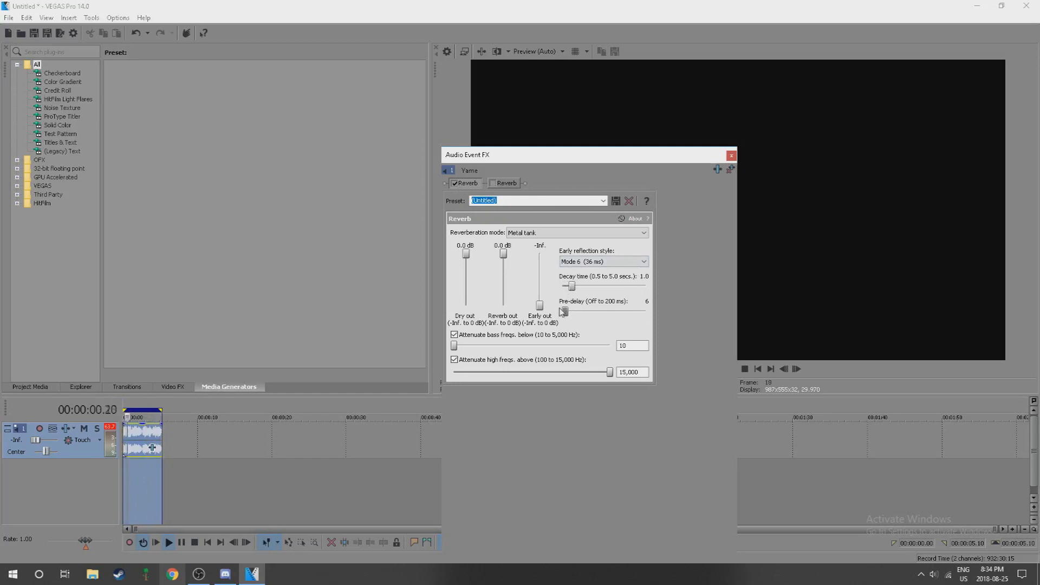
{"action": "left_click_drag", "start_coordinate": [37, 443], "coordinate": [123, 440]}
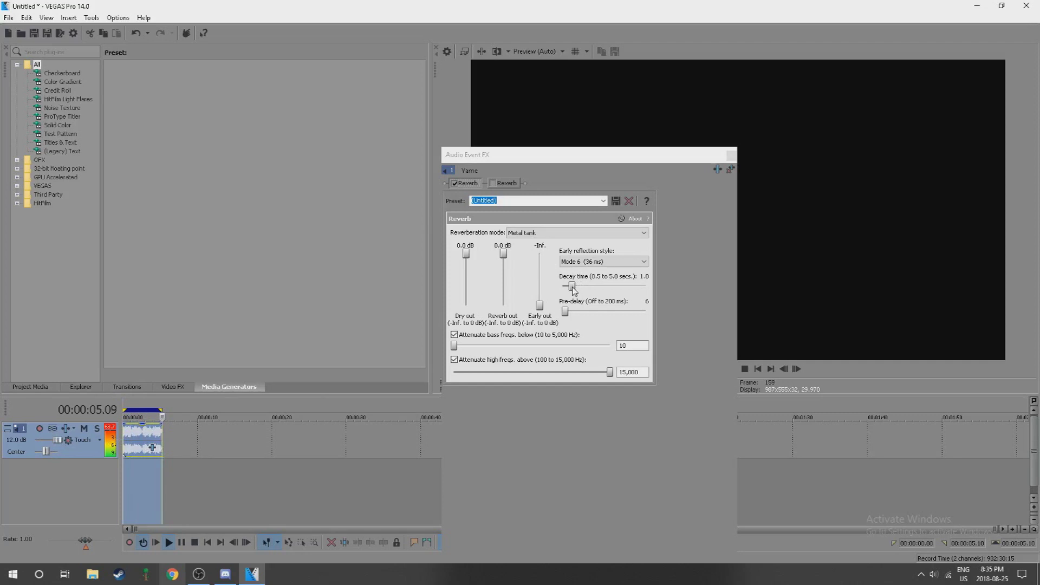
Step: Increase the pre-delay in both Reverbs, to 10 ms in the first, and set the first one's decay time to 1.3 seconds
{"action": "left_click_drag", "start_coordinate": [566, 310], "coordinate": [573, 316]}
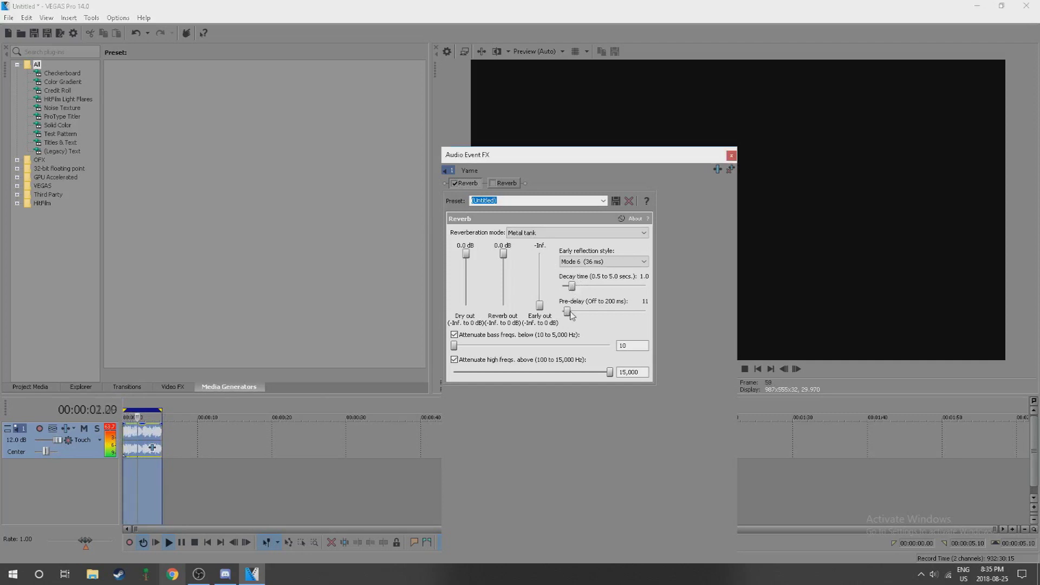
{"action": "left_click", "coordinate": [504, 185]}
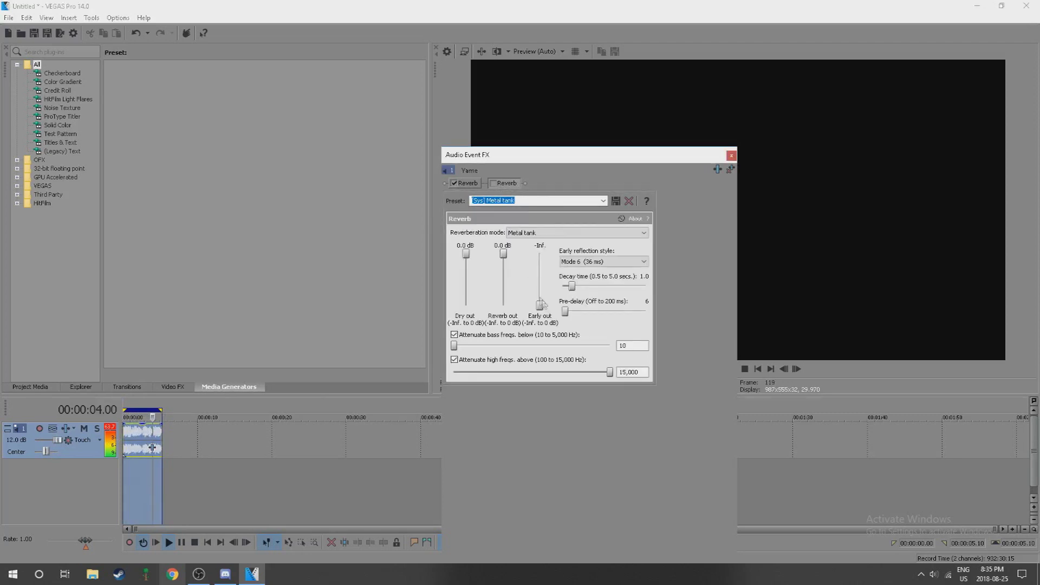
{"action": "left_click_drag", "start_coordinate": [564, 311], "coordinate": [568, 310]}
{"action": "left_click_drag", "start_coordinate": [576, 287], "coordinate": [579, 287]}
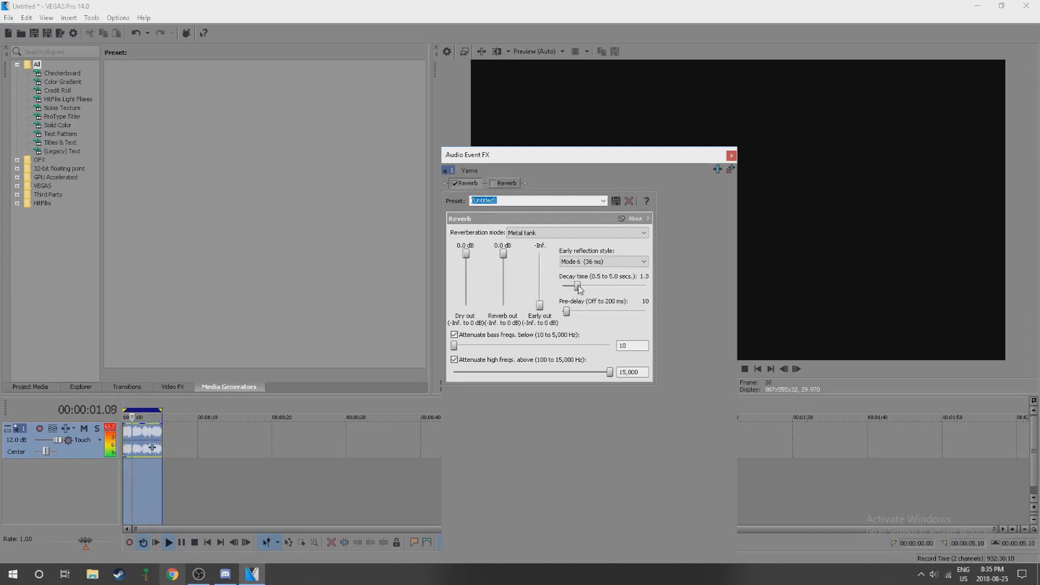